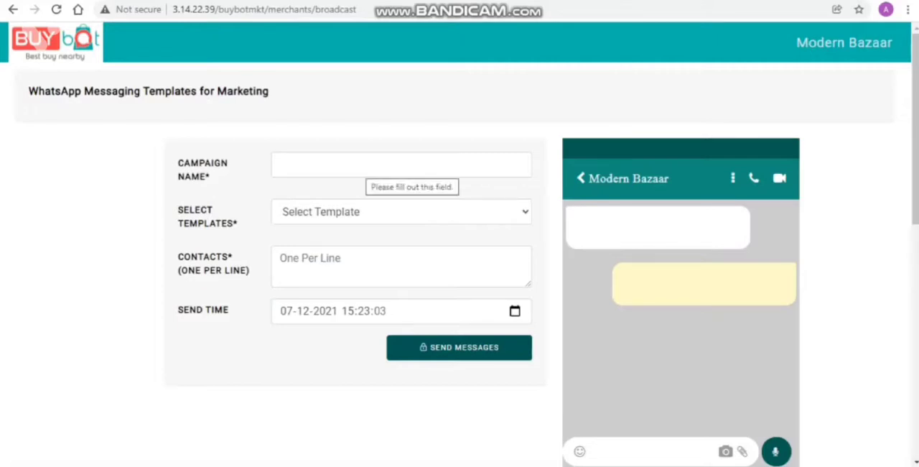
- Name the campaign "Diwali festive season" and choose the mb_sale_dt message template
{"action": "left_click", "coordinate": [366, 165]}
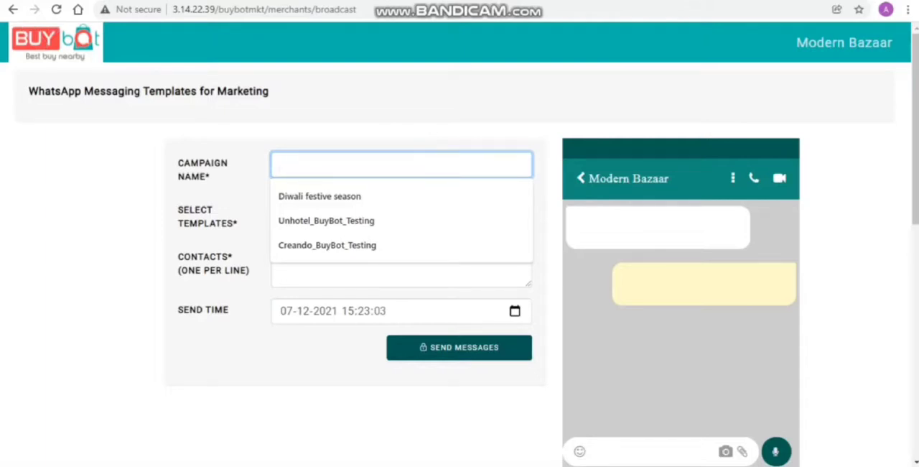
{"action": "key", "text": "Down"}
{"action": "key", "text": "Return"}
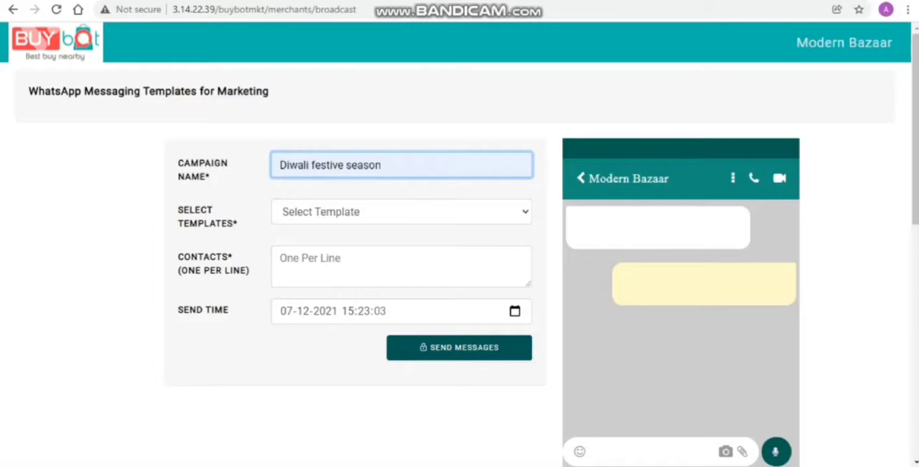
{"action": "left_click", "coordinate": [401, 211]}
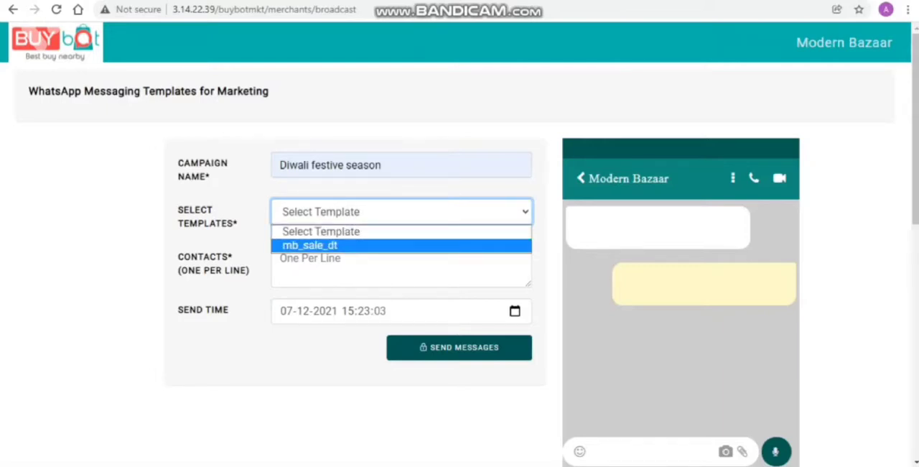
{"action": "left_click", "coordinate": [450, 245]}
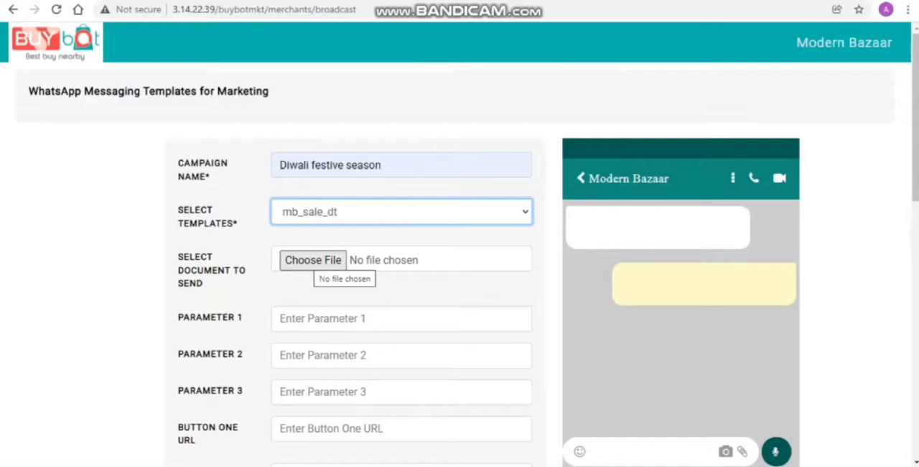
- Attach the PDF file Festive Sale Bitly_4 as the document to send
{"action": "left_click", "coordinate": [314, 259]}
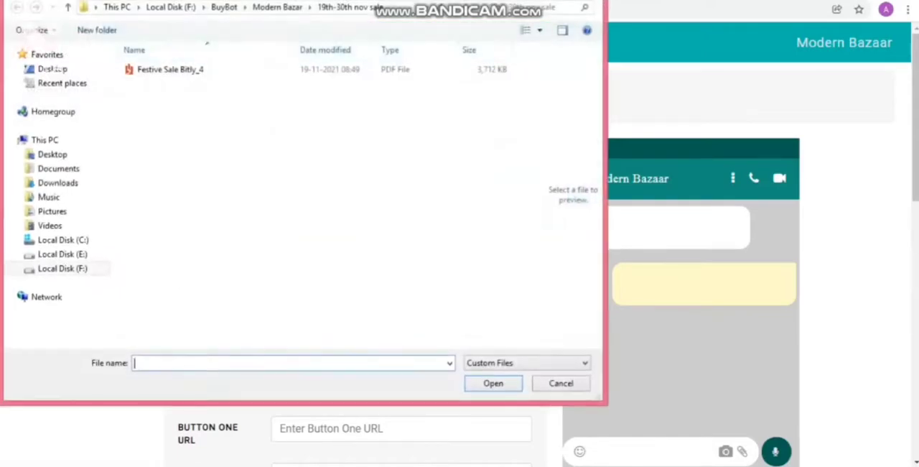
{"action": "left_click", "coordinate": [170, 70]}
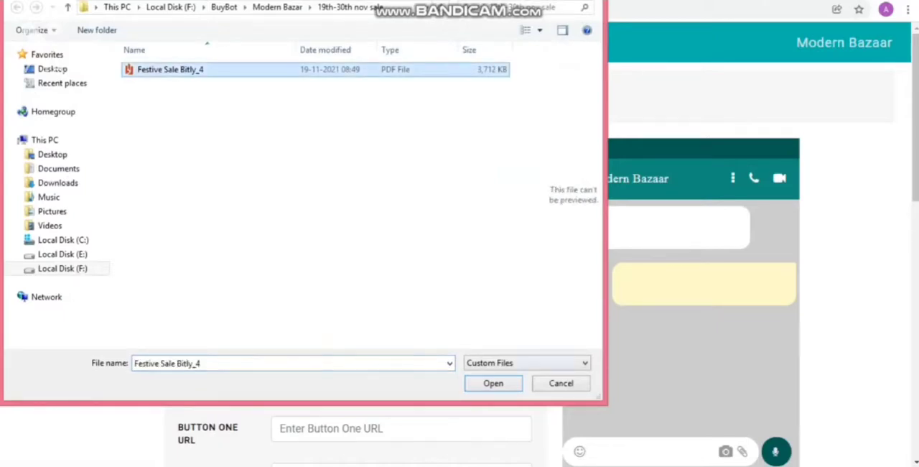
{"action": "left_click", "coordinate": [493, 383]}
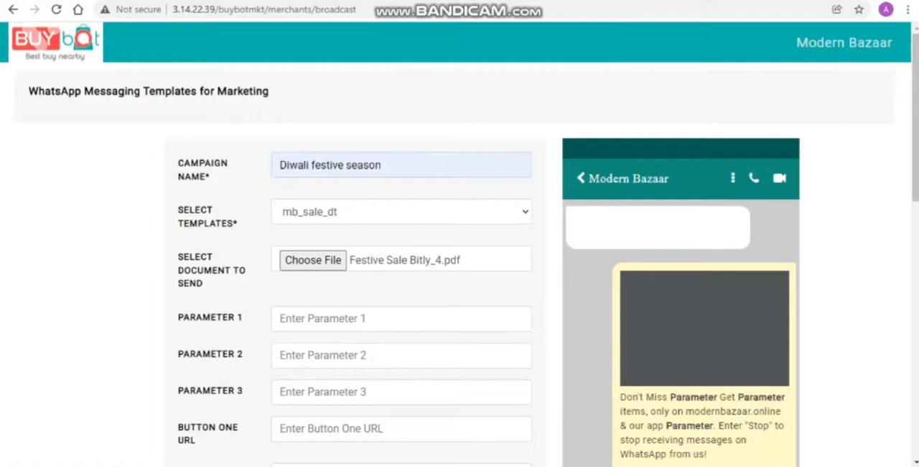
- Fill Parameter 1 with "Modern Bazaar Grand Online Sale from 19th to 30th November 2021"
{"action": "scroll", "coordinate": [460, 287], "scroll_direction": "down", "scroll_amount": 1}
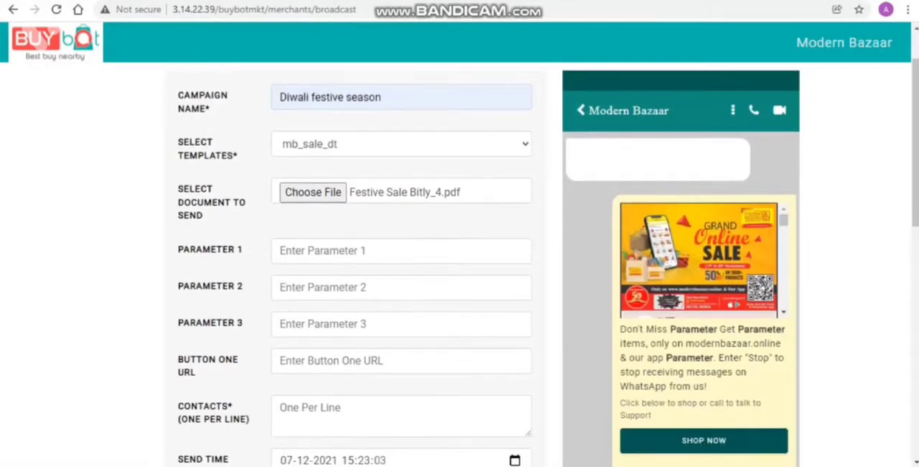
{"action": "scroll", "coordinate": [460, 287], "scroll_direction": "down", "scroll_amount": 1}
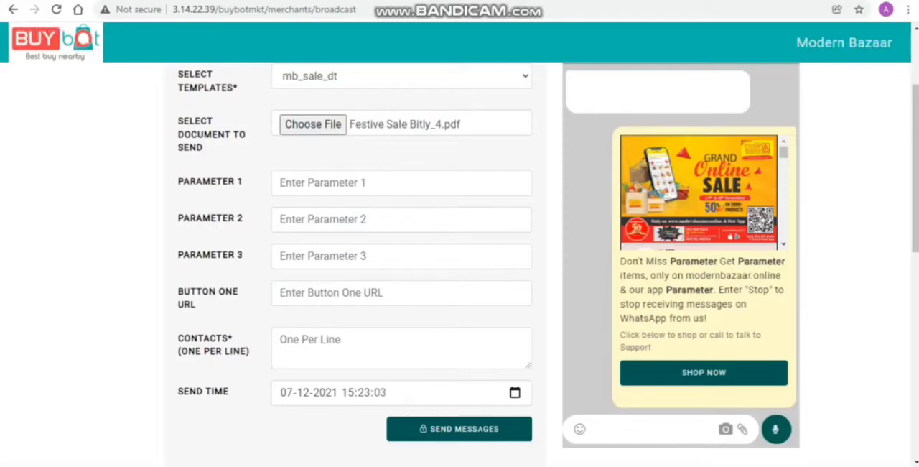
{"action": "left_click", "coordinate": [402, 183]}
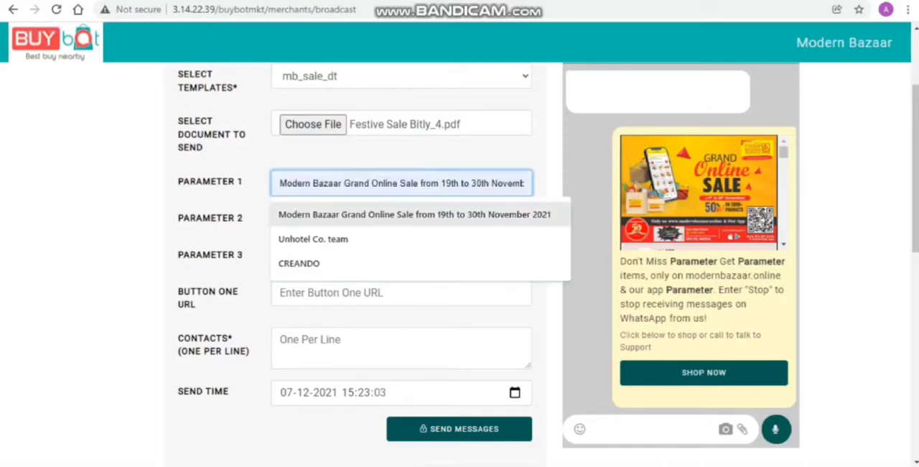
{"action": "key", "text": "Return"}
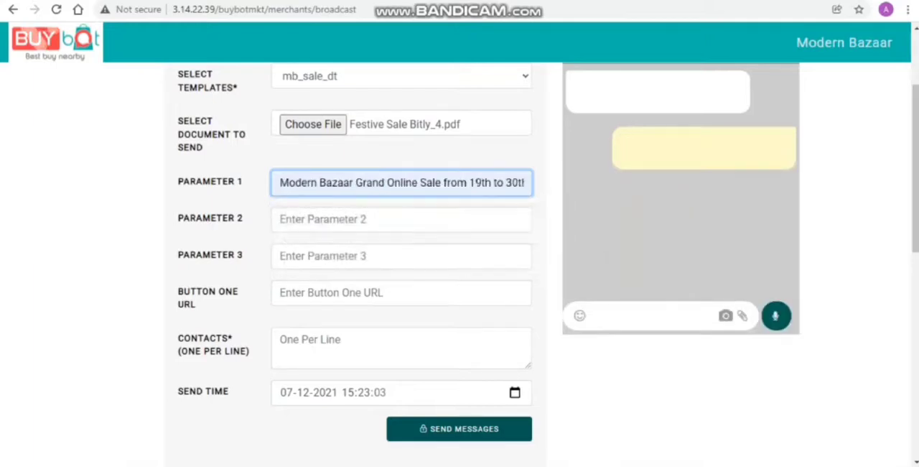
- Fill Parameter 2 with "exciting offers on 3000+"
{"action": "left_click", "coordinate": [401, 219]}
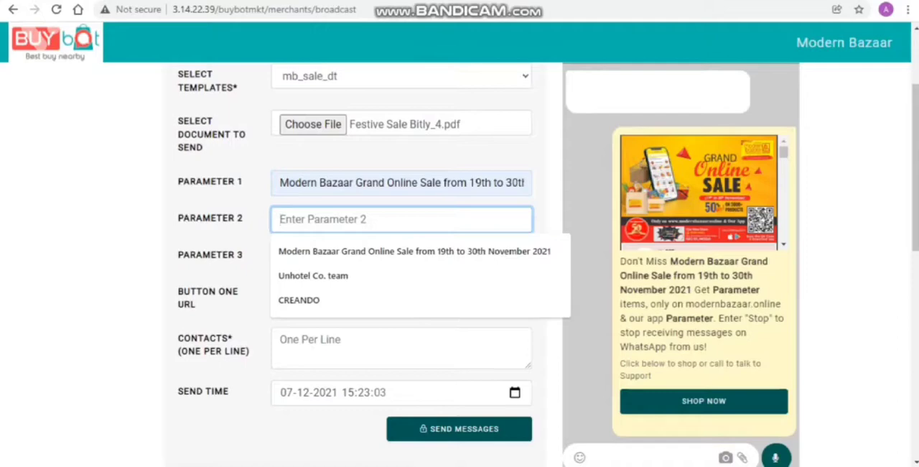
{"action": "type", "text": "exciting pl"}
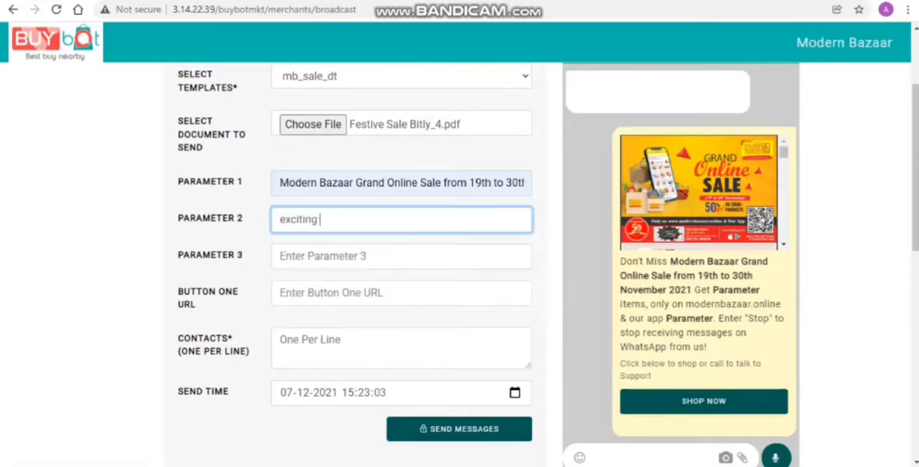
{"action": "key", "text": "BackSpace"}
{"action": "key", "text": "BackSpace"}
{"action": "type", "text": "offers on 3000"}
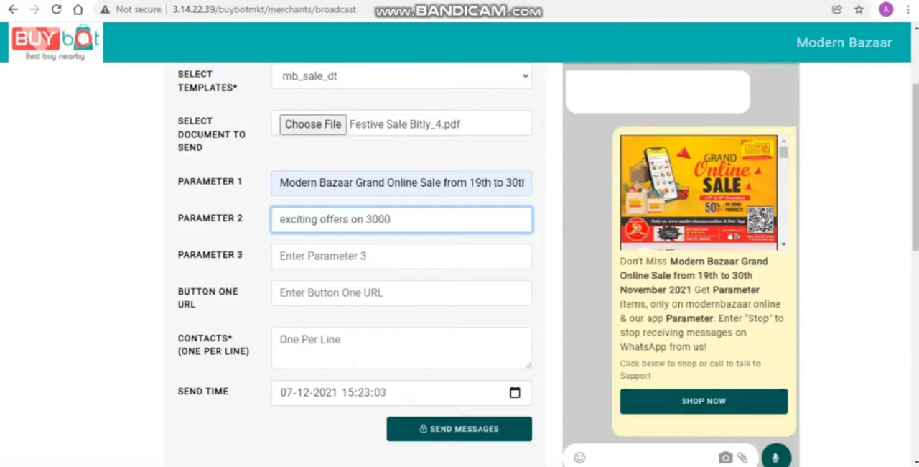
{"action": "type", "text": "+"}
{"action": "left_click", "coordinate": [323, 256]}
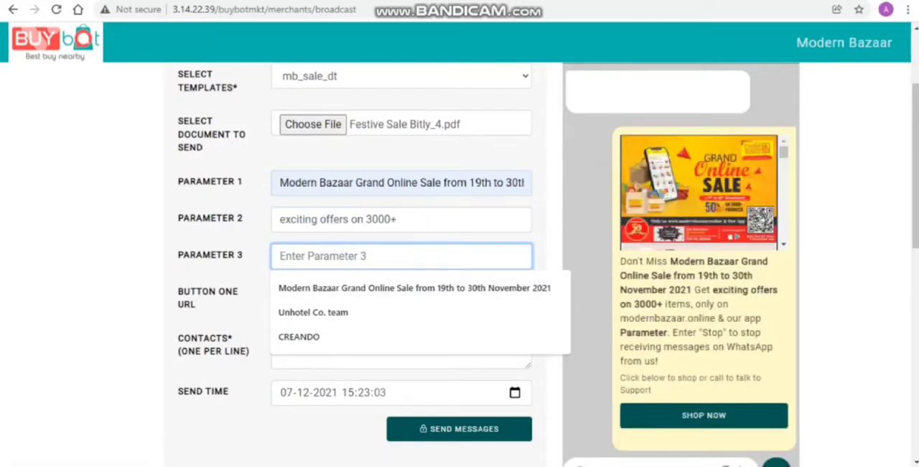
{"action": "type", "text": "www.te"}
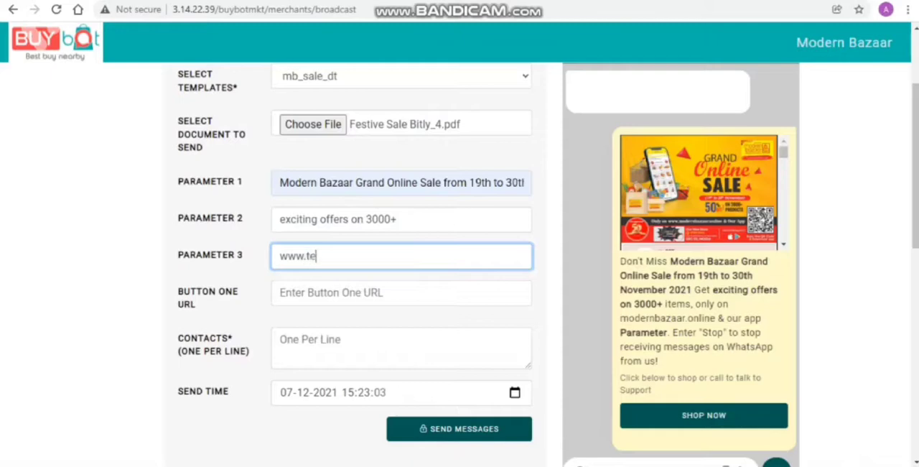
{"action": "type", "text": "st.com"}
{"action": "left_click", "coordinate": [401, 293]}
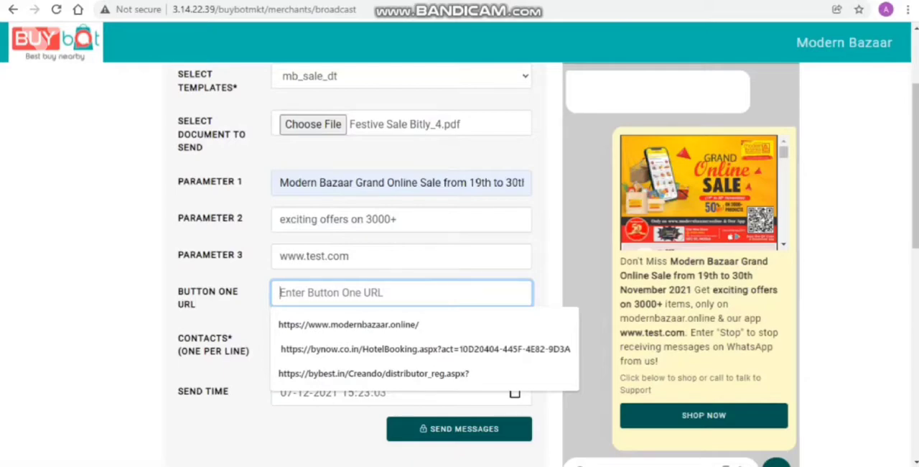
{"action": "key", "text": "Down"}
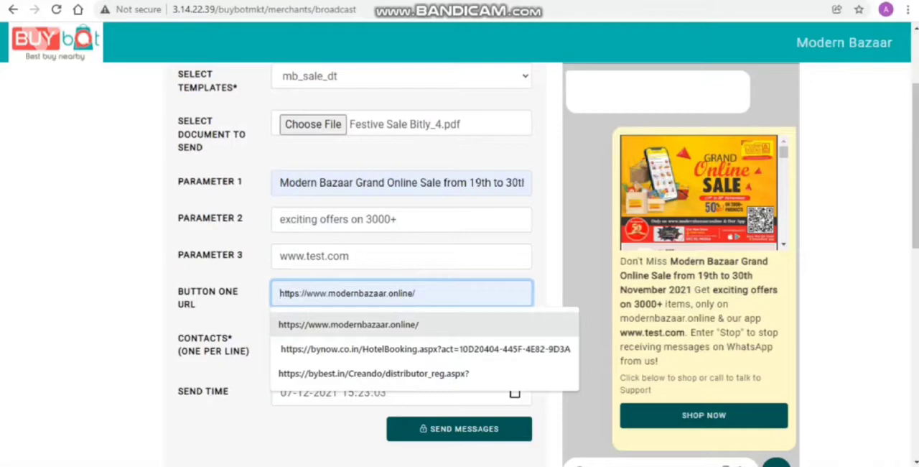
{"action": "key", "text": "Return"}
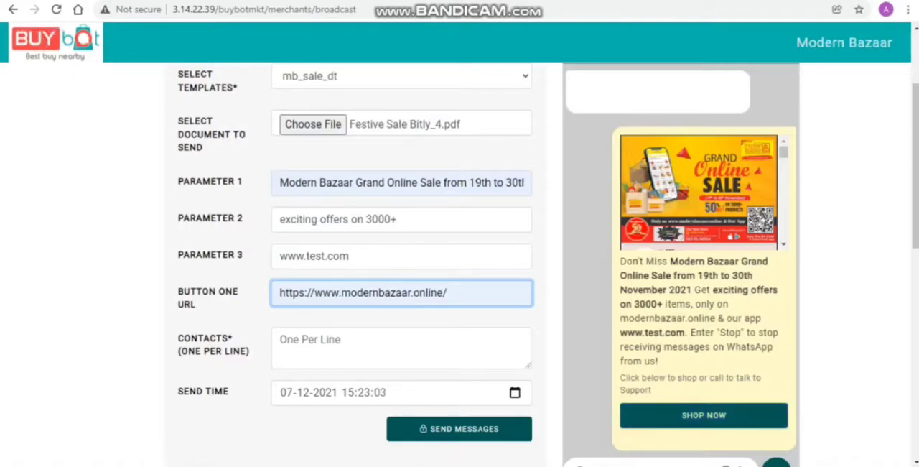
- Enter a single recipient's phone number as the campaign contact
{"action": "left_click", "coordinate": [401, 348]}
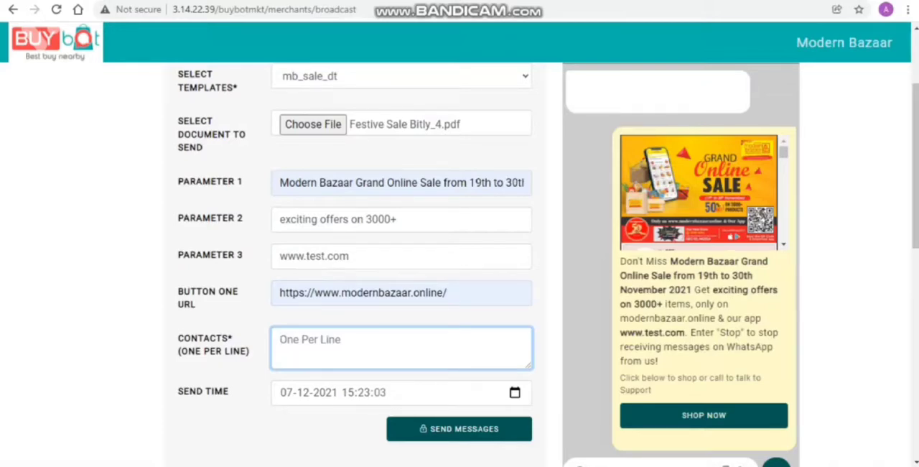
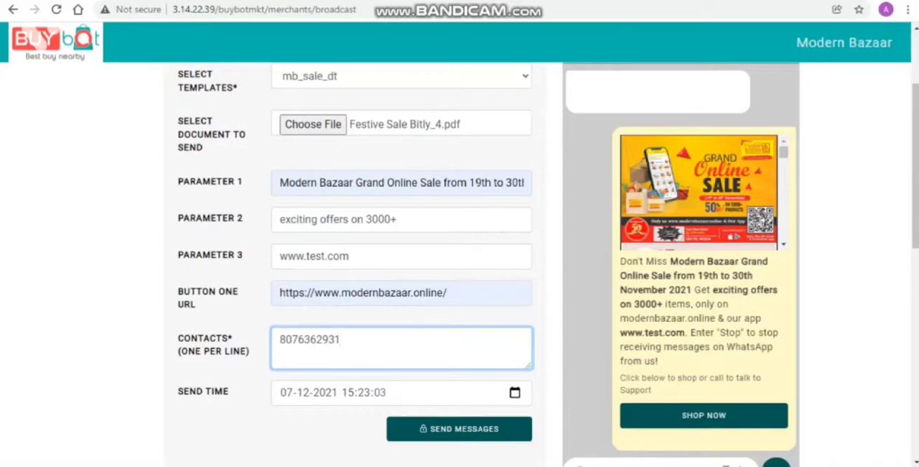
- Check the Excel contact list, return to the broadcast form and replace the contacts with the copied column A phone numbers
{"action": "key", "text": "alt+Tab"}
{"action": "key", "text": "alt+Tab"}
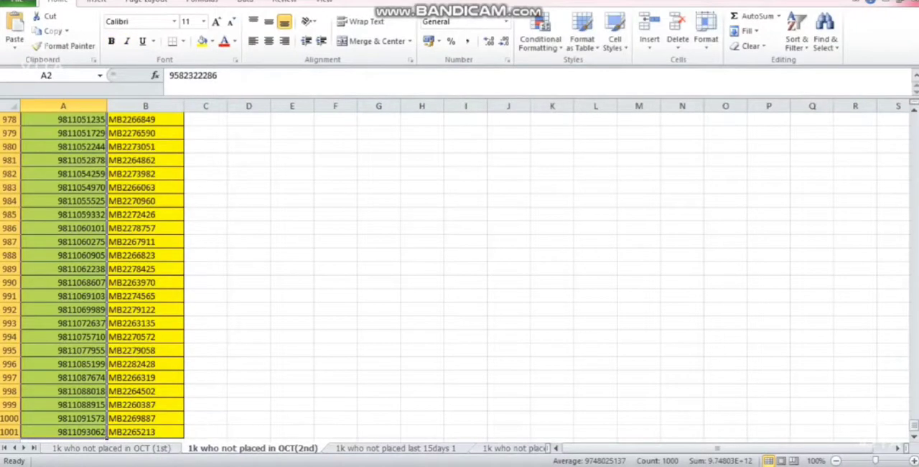
{"action": "key", "text": "alt+Tab"}
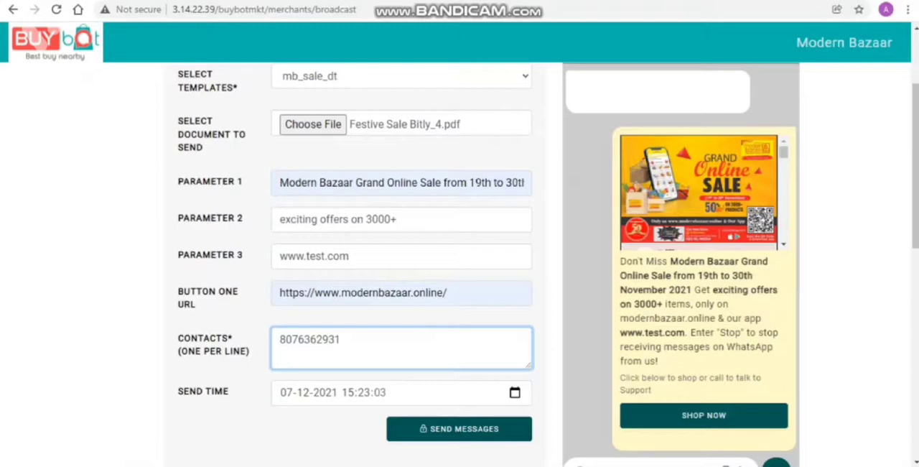
{"action": "key", "text": "ctrl+a"}
{"action": "key", "text": "ctrl+v"}
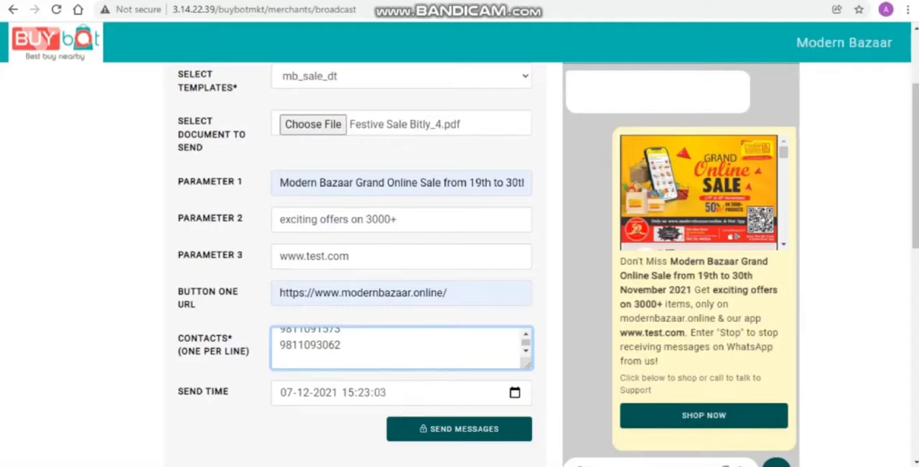
- View the date and time choices available for the campaign's send time
{"action": "scroll", "coordinate": [472, 264], "scroll_direction": "down", "scroll_amount": 1}
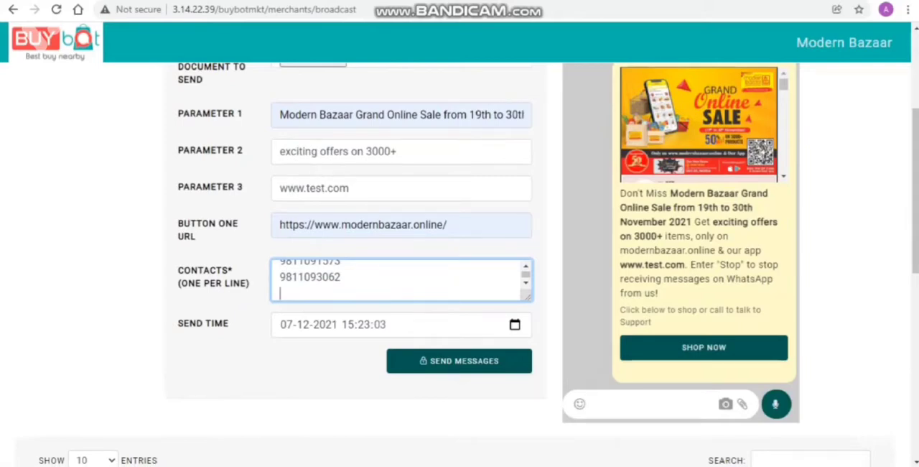
{"action": "left_click", "coordinate": [515, 324]}
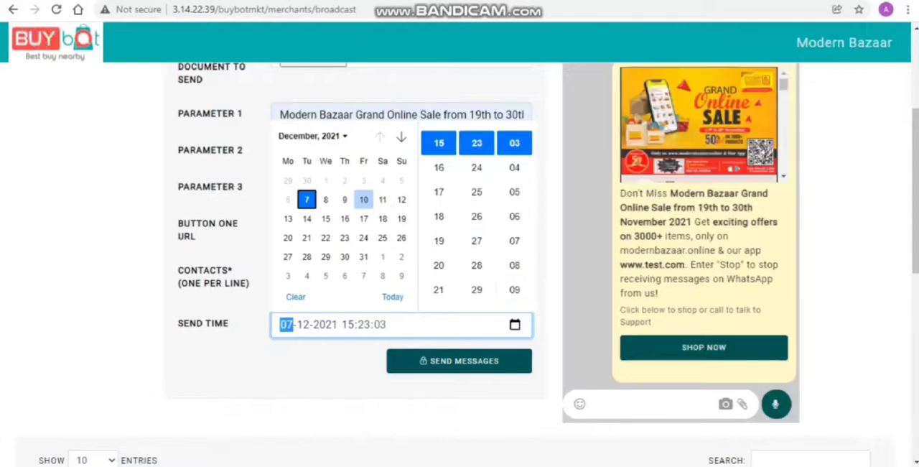
{"action": "left_click", "coordinate": [547, 251]}
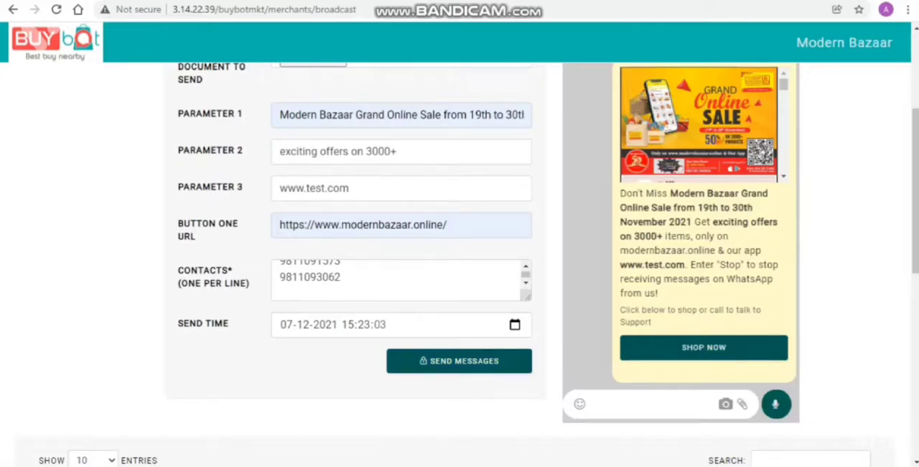
- Review the filled-in campaign form, the message preview and the table of earlier broadcasts with their delivery statuses
{"action": "scroll", "coordinate": [459, 264], "scroll_direction": "up", "scroll_amount": 3}
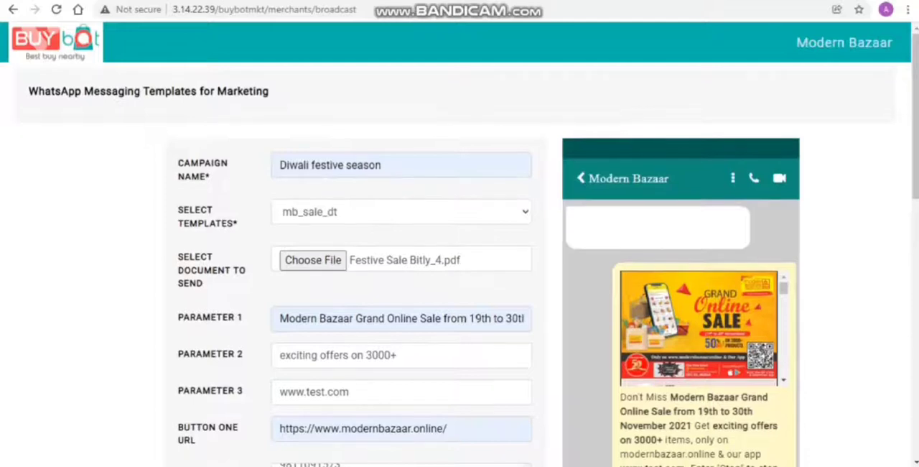
{"action": "scroll", "coordinate": [459, 264], "scroll_direction": "down", "scroll_amount": 1}
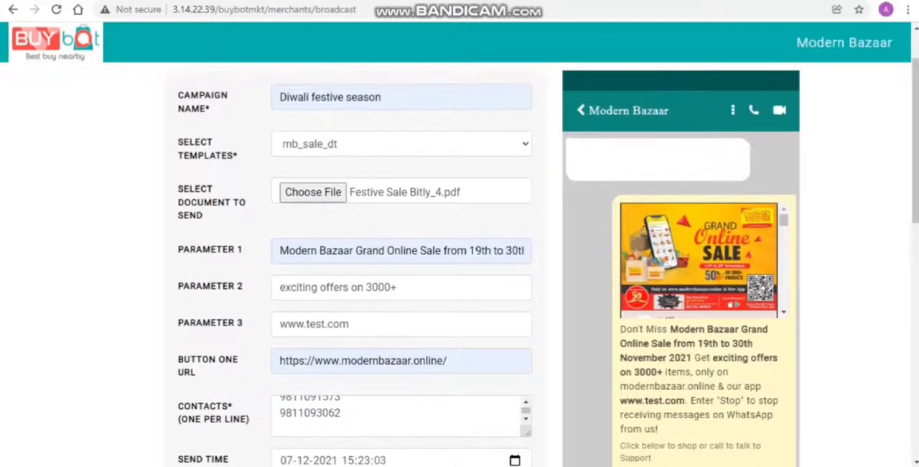
{"action": "scroll", "coordinate": [459, 264], "scroll_direction": "down", "scroll_amount": 1}
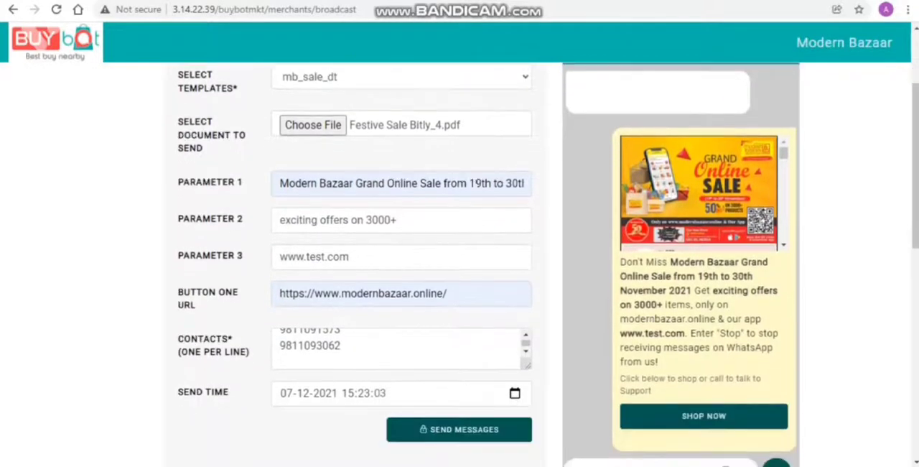
{"action": "scroll", "coordinate": [459, 264], "scroll_direction": "down", "scroll_amount": 1}
{"action": "scroll", "coordinate": [459, 264], "scroll_direction": "down", "scroll_amount": 1}
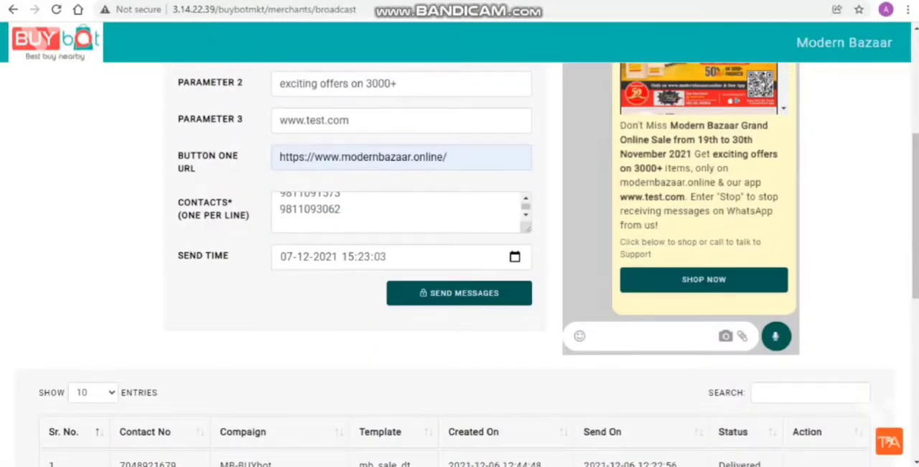
{"action": "scroll", "coordinate": [460, 264], "scroll_direction": "down", "scroll_amount": 1}
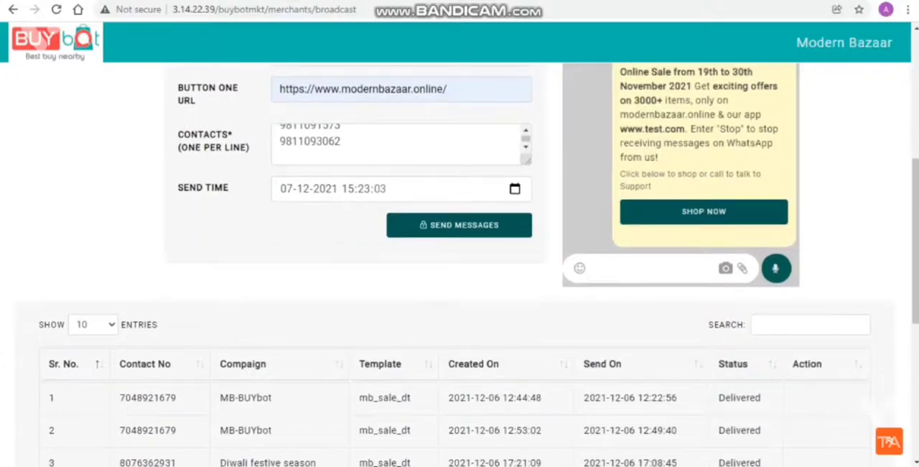
{"action": "scroll", "coordinate": [459, 265], "scroll_direction": "down", "scroll_amount": 3}
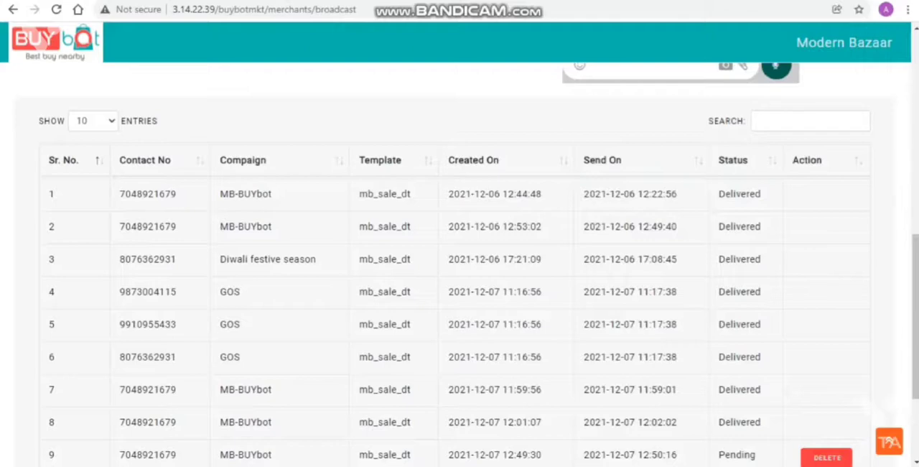
{"action": "scroll", "coordinate": [460, 287], "scroll_direction": "up", "scroll_amount": 5}
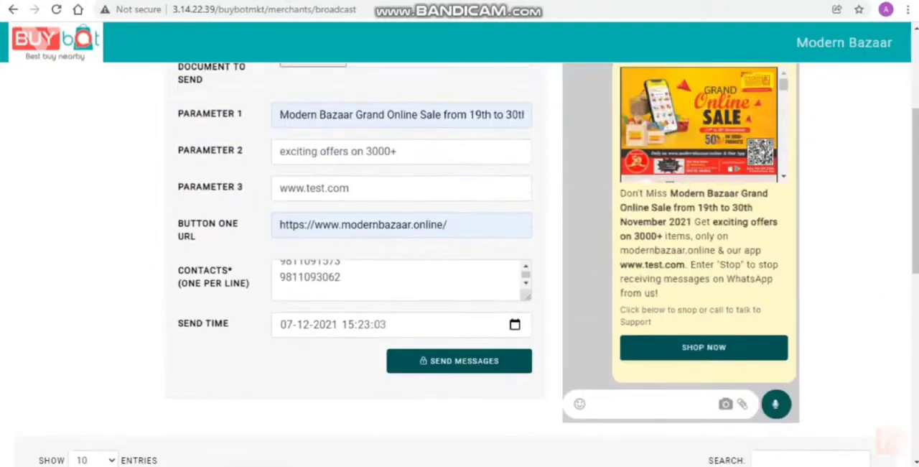
{"action": "scroll", "coordinate": [459, 288], "scroll_direction": "up", "scroll_amount": 3}
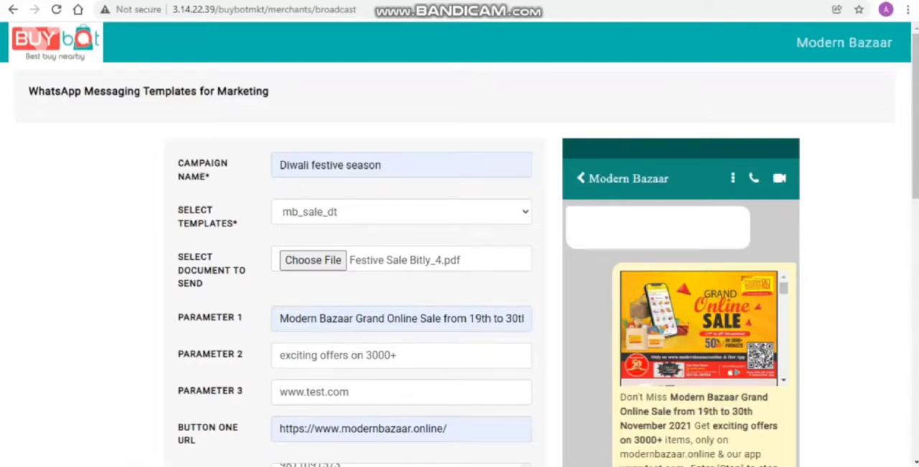
{"action": "key", "text": "alt+Tab"}
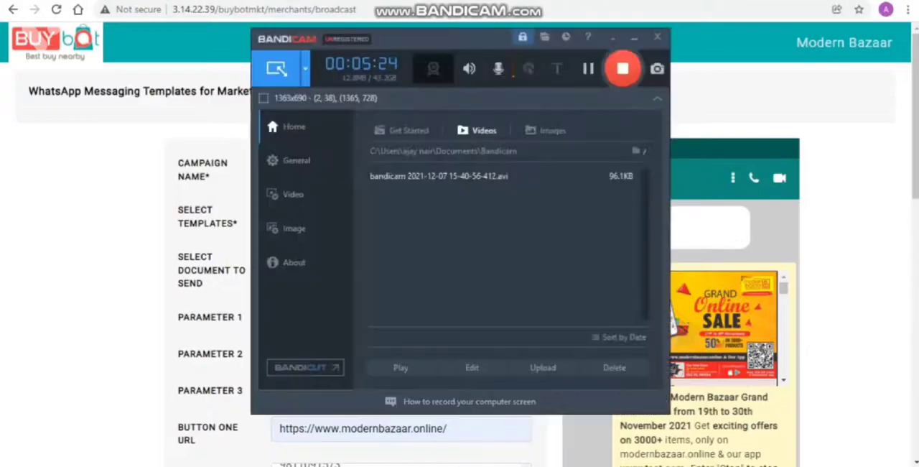